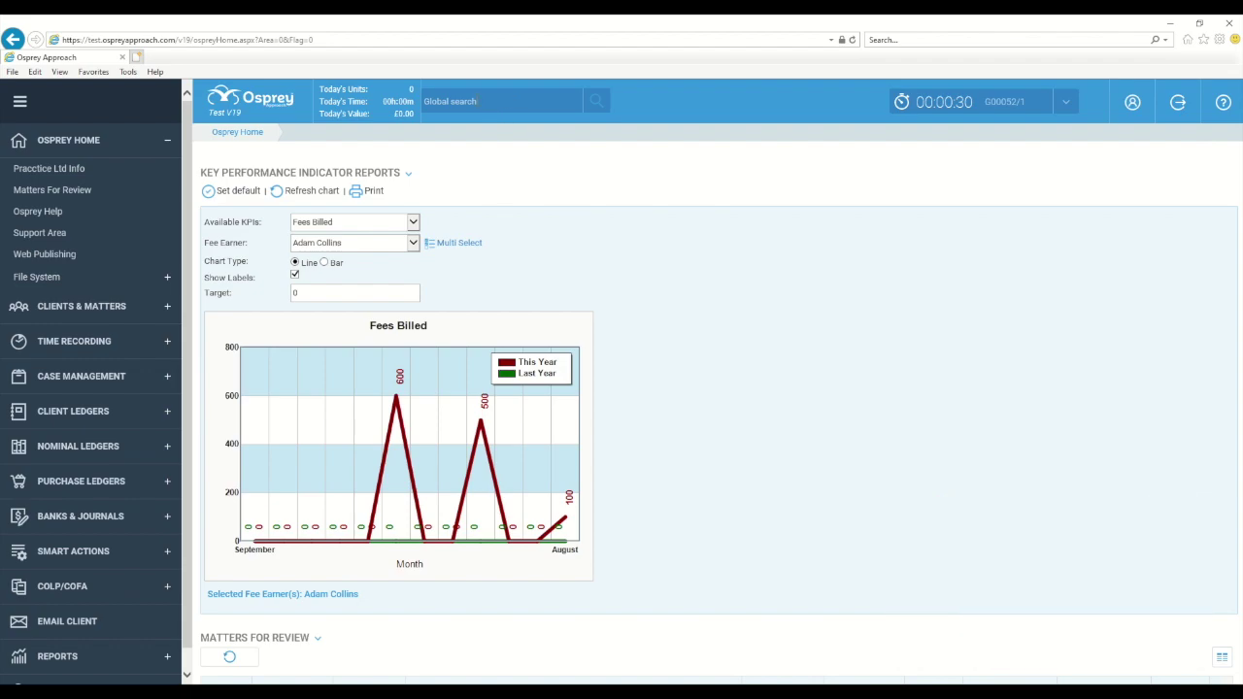
# Step: Run a global search for the client's surname
pyautogui.click(477, 101)
pyautogui.write('Wood')
pyautogui.click(597, 101)
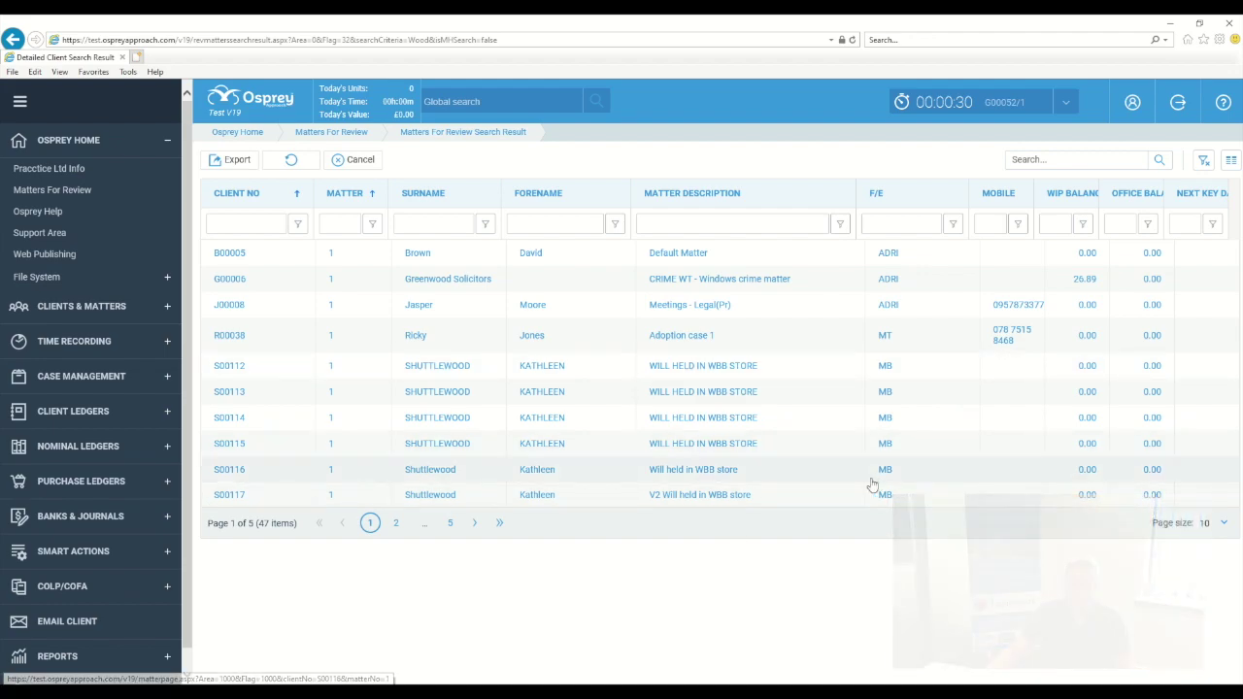
# Step: Review which columns can be shown or hidden in the matter search results
pyautogui.click(1231, 162)
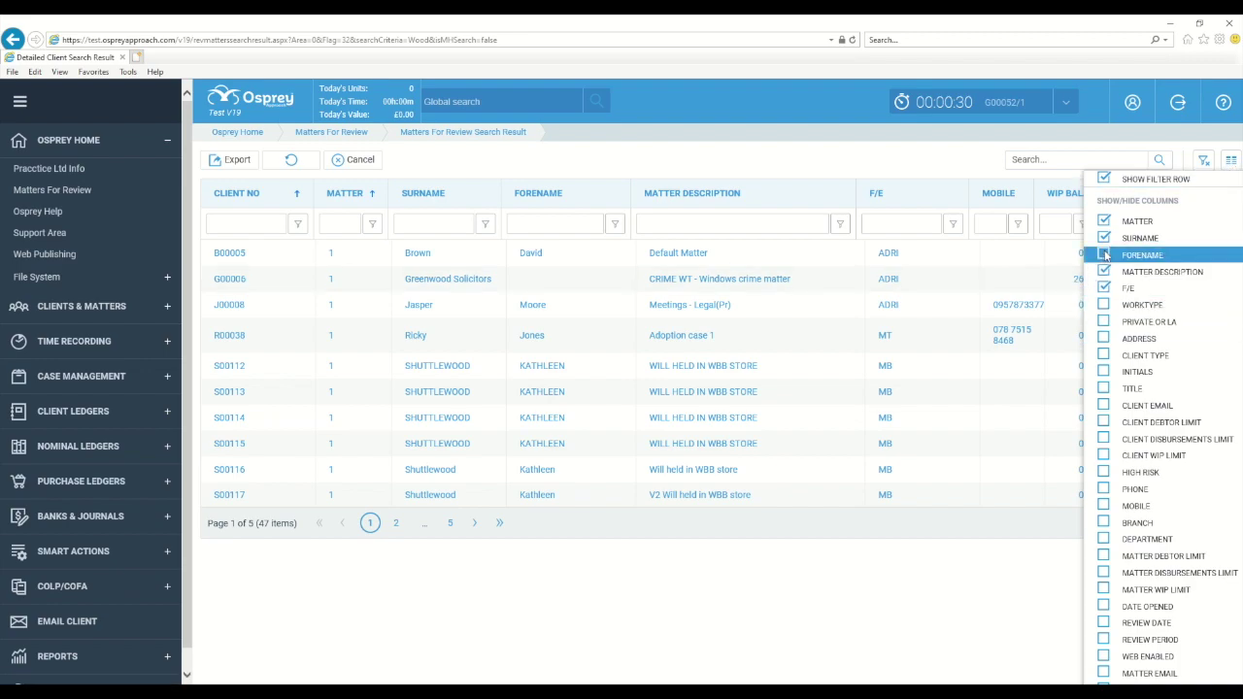
pyautogui.scroll(-3, 1115, 364)
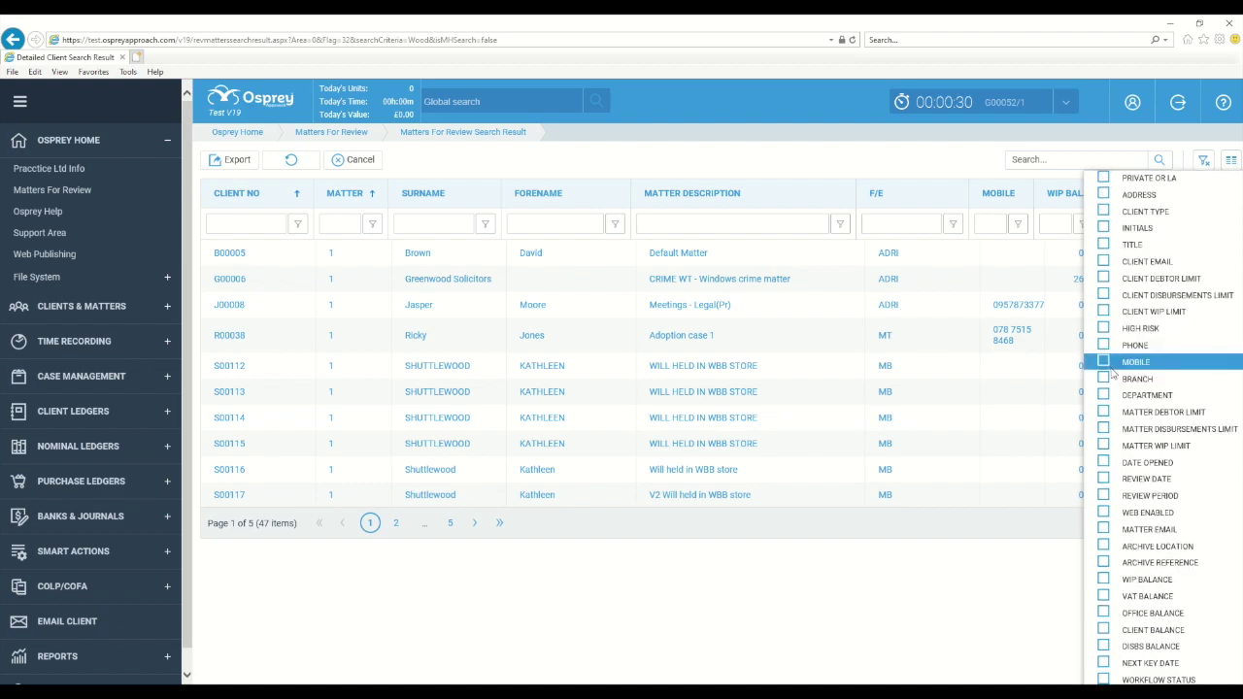
pyautogui.scroll(5, 1116, 372)
pyautogui.click(1231, 160)
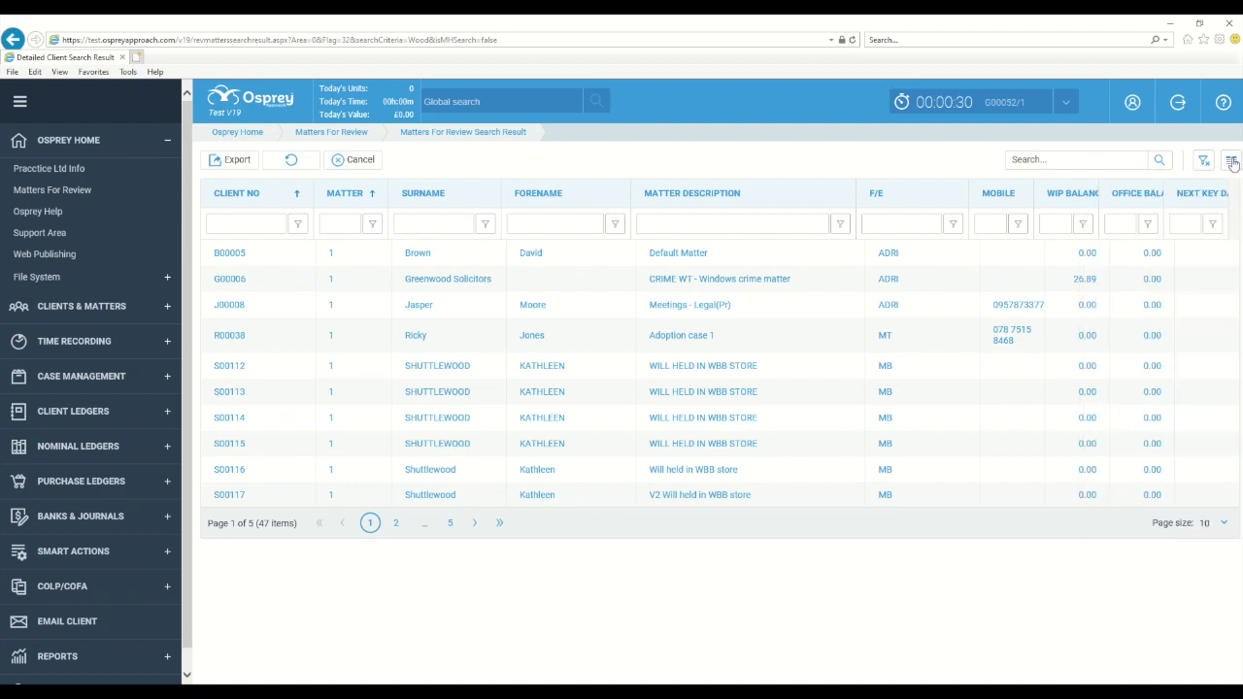
pyautogui.click(1232, 161)
pyautogui.click(1231, 161)
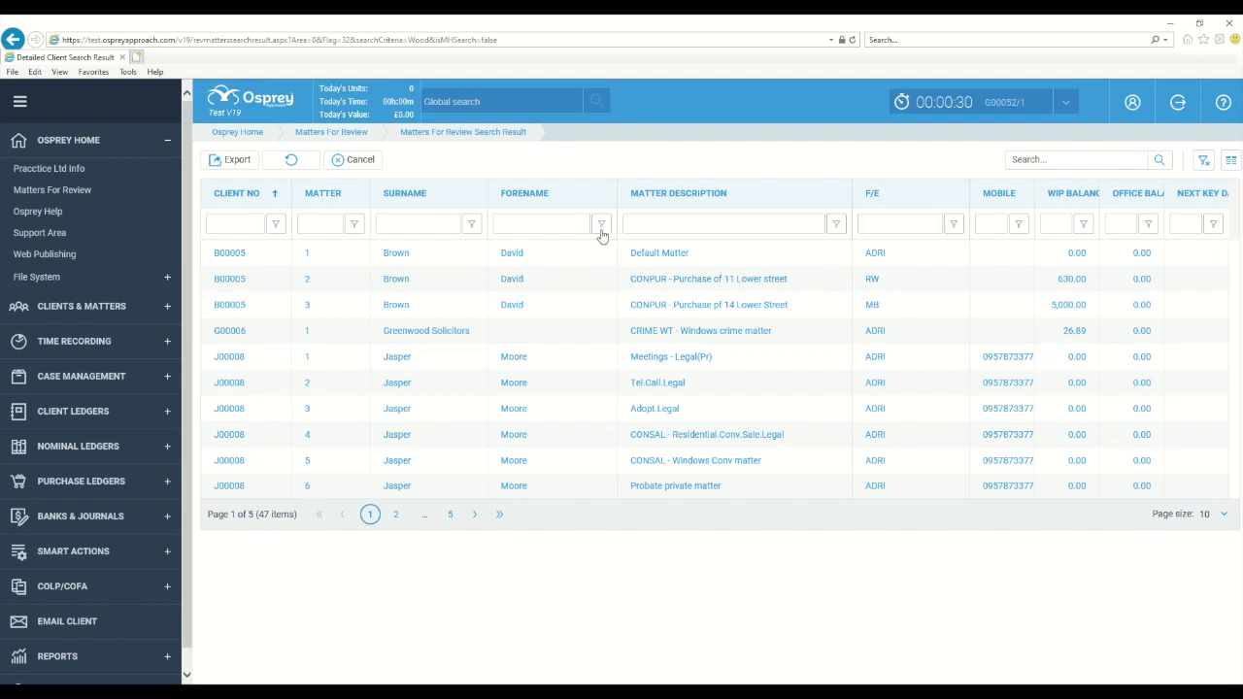
# Step: Filter the matter search results by the fee earner's code
pyautogui.click(894, 225)
pyautogui.write('alexs')
pyautogui.press('Return')
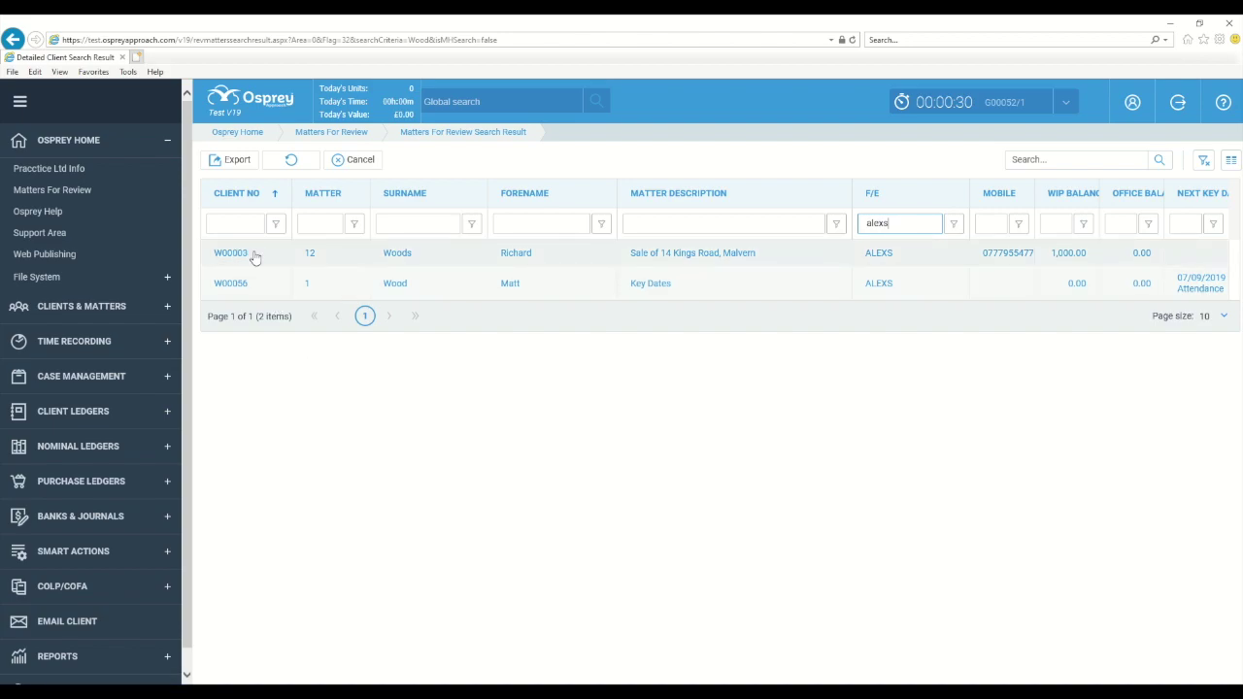
# Step: View the client details behind matter 12, return to the search results, and open the Key Dates matter from its description
pyautogui.click(520, 254)
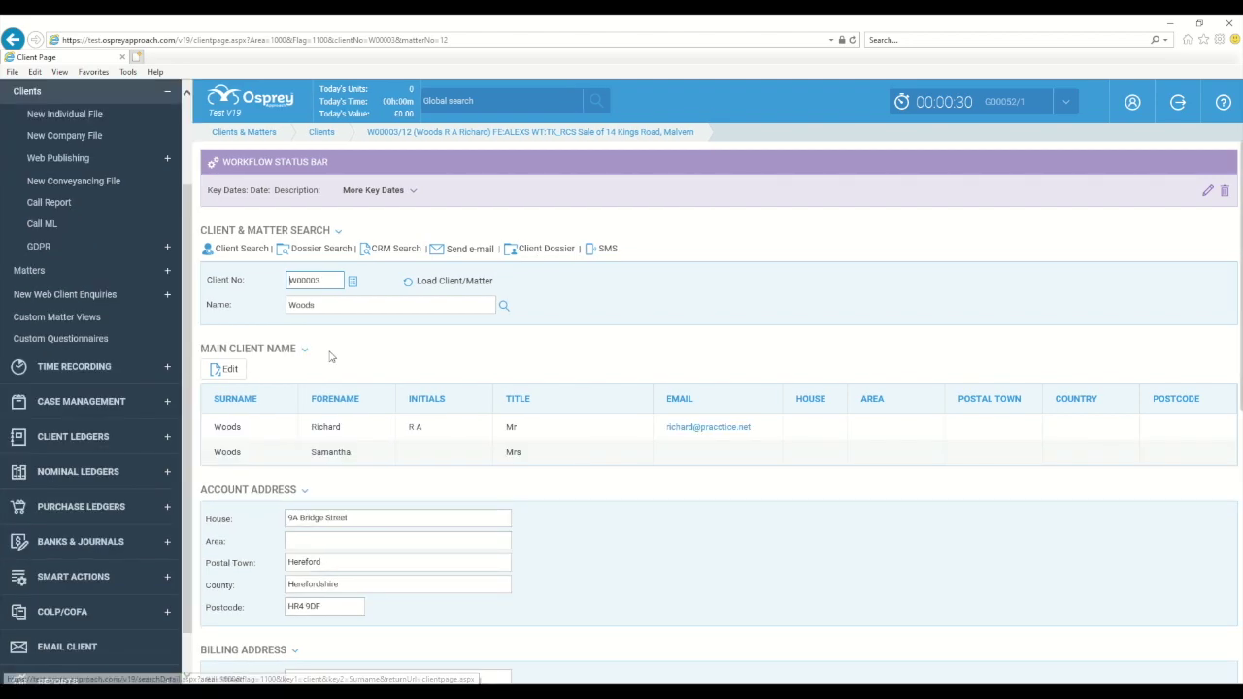
pyautogui.click(13, 39)
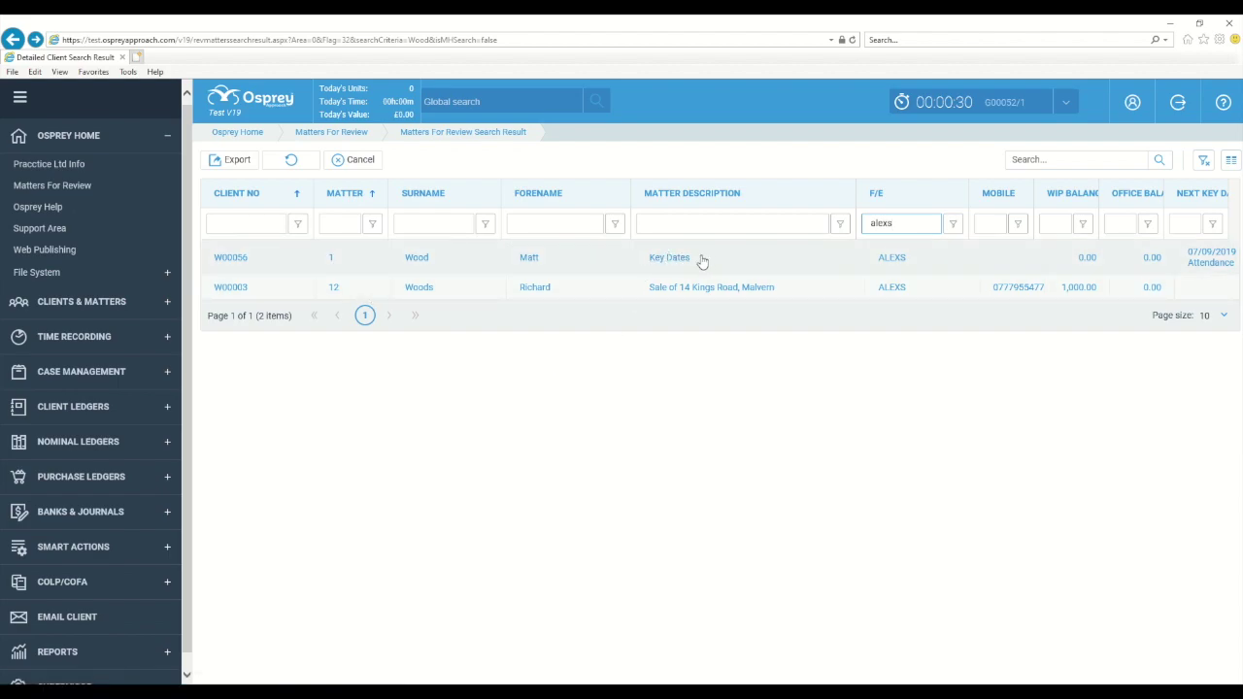
pyautogui.click(671, 258)
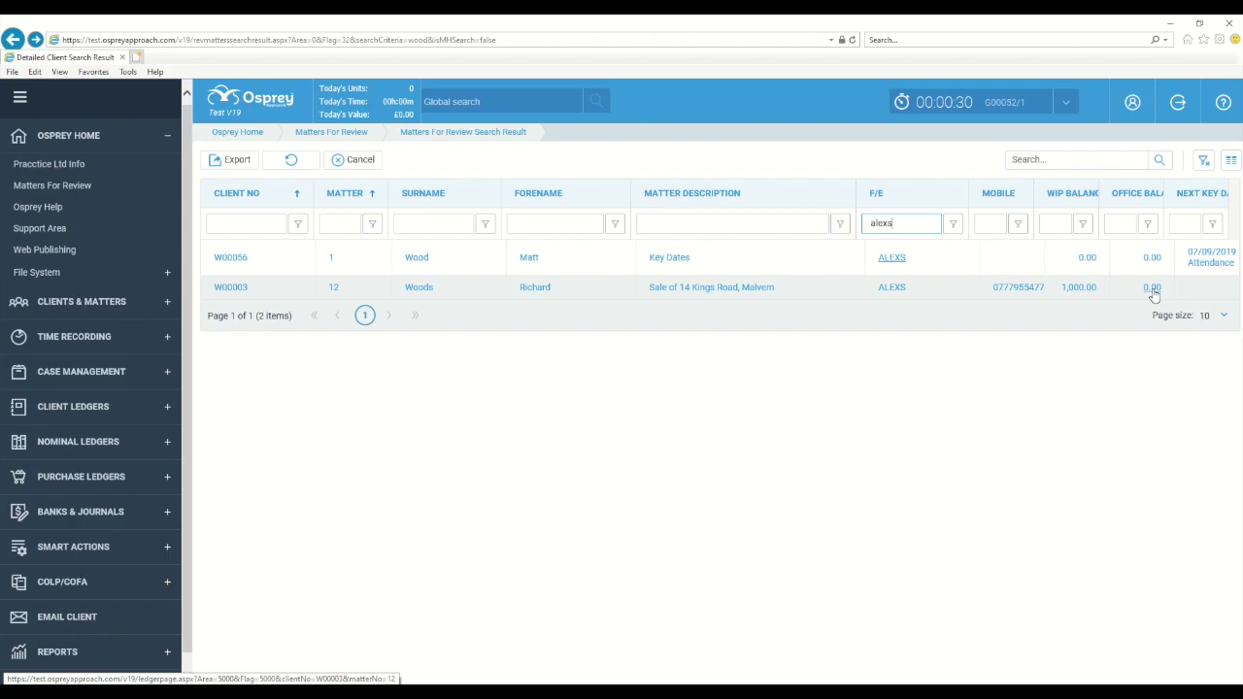
# Step: Open the time ledger for matter 12 from its WIP balance and examine the time entries
pyautogui.click(1081, 287)
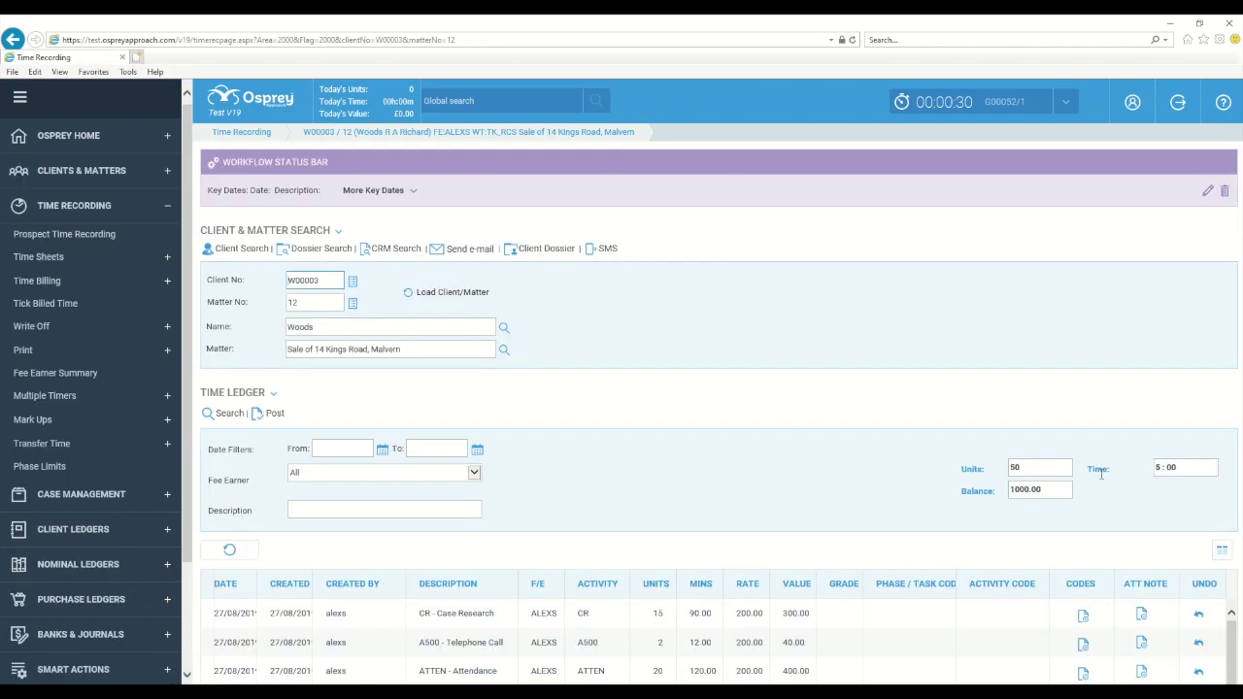
pyautogui.scroll(-3, 1102, 473)
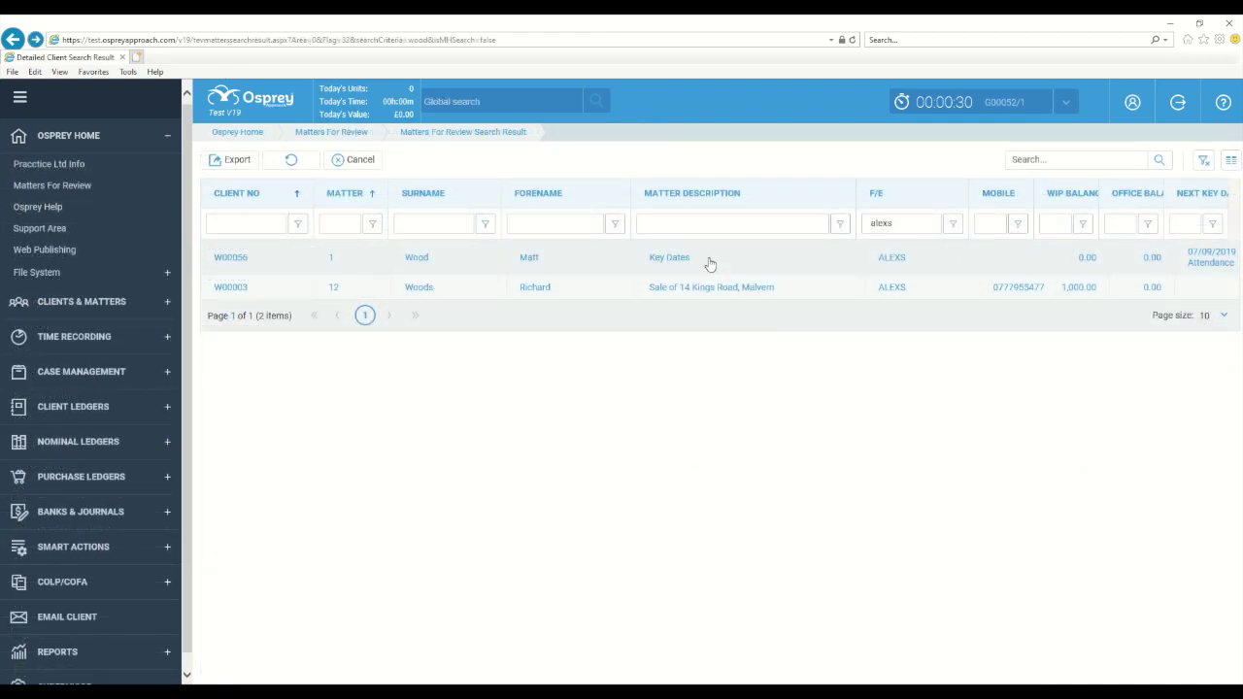
# Step: Open Document Production for the Key Dates matter from the search results and look through its documents
pyautogui.rightClick(710, 263)
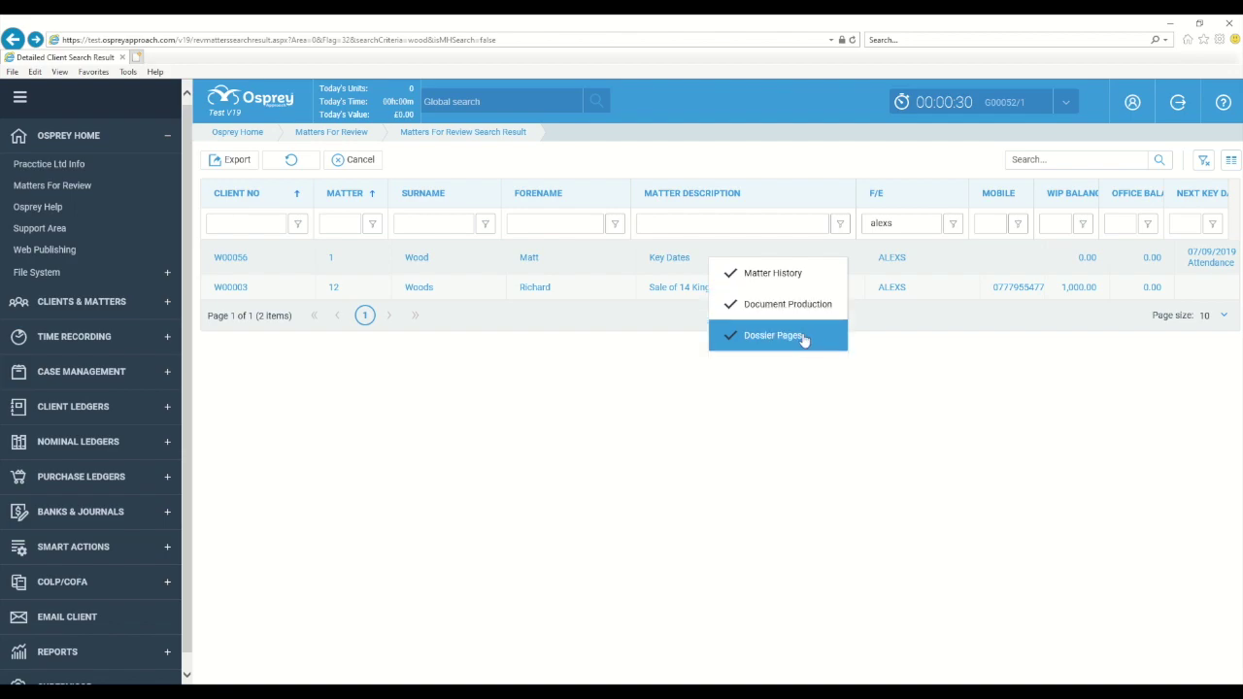
pyautogui.click(803, 307)
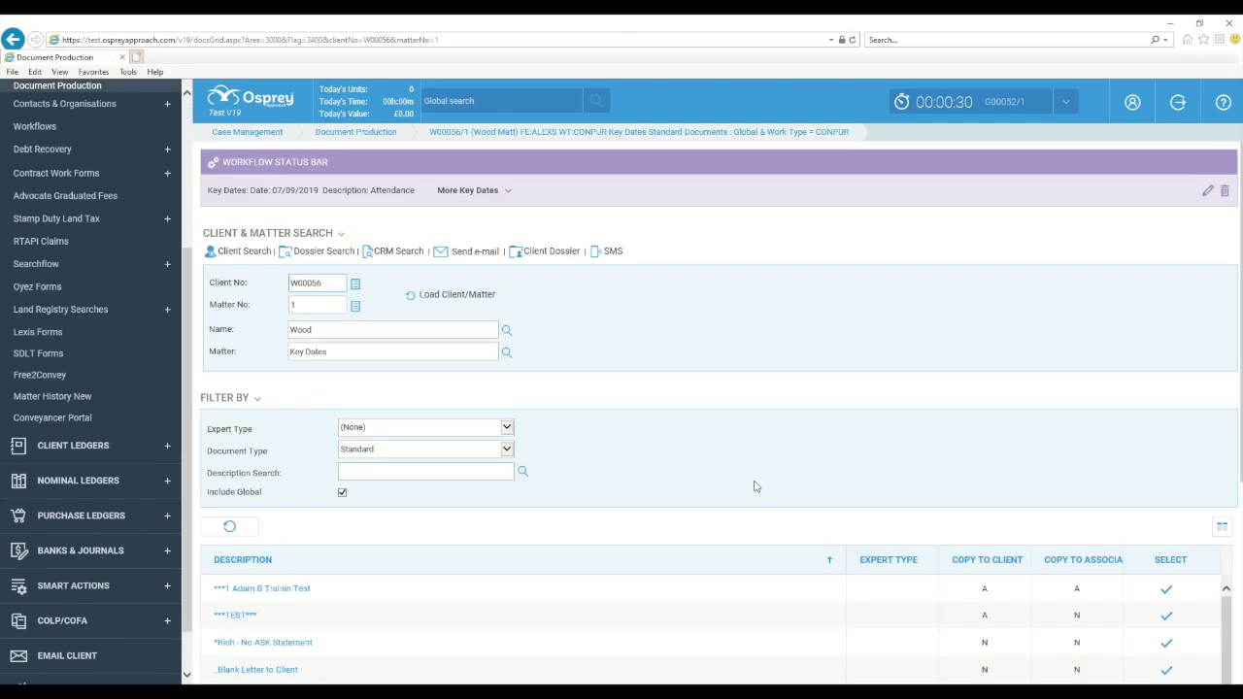
pyautogui.scroll(-2, 755, 488)
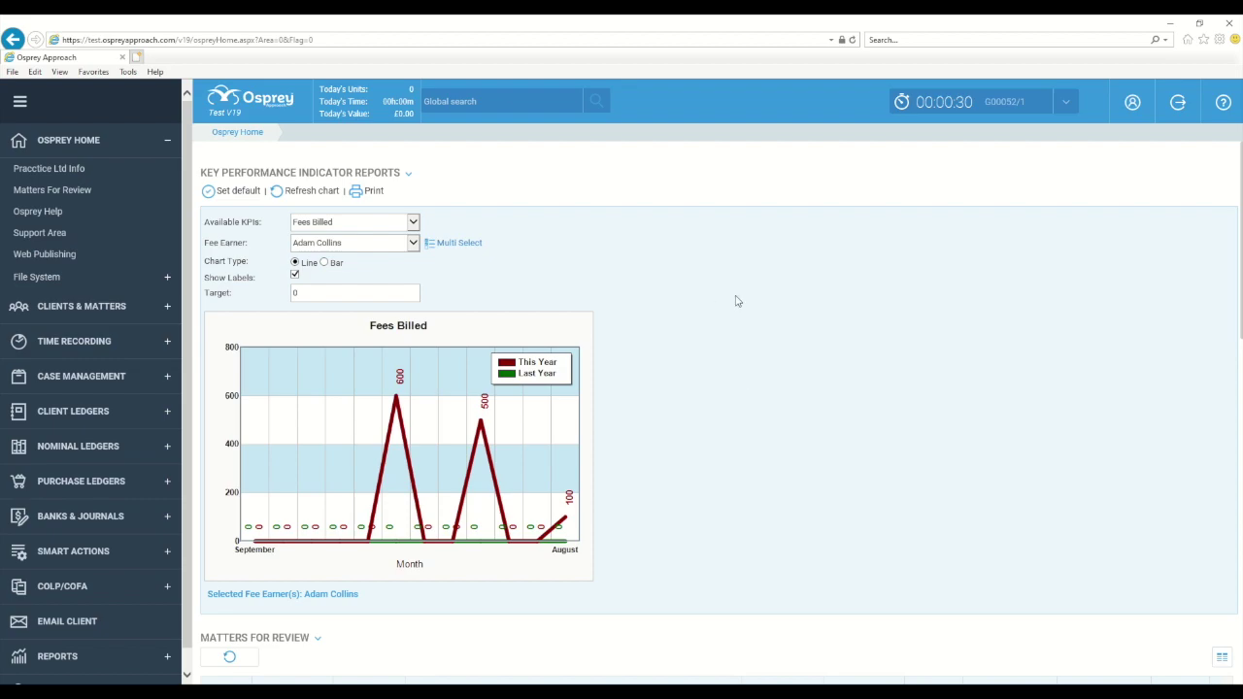
# Step: Find the 07/09/2019 attendance entry in Your Key Dates on the home page and open its matter's key dates
pyautogui.scroll(-3, 736, 330)
pyautogui.scroll(-5, 736, 336)
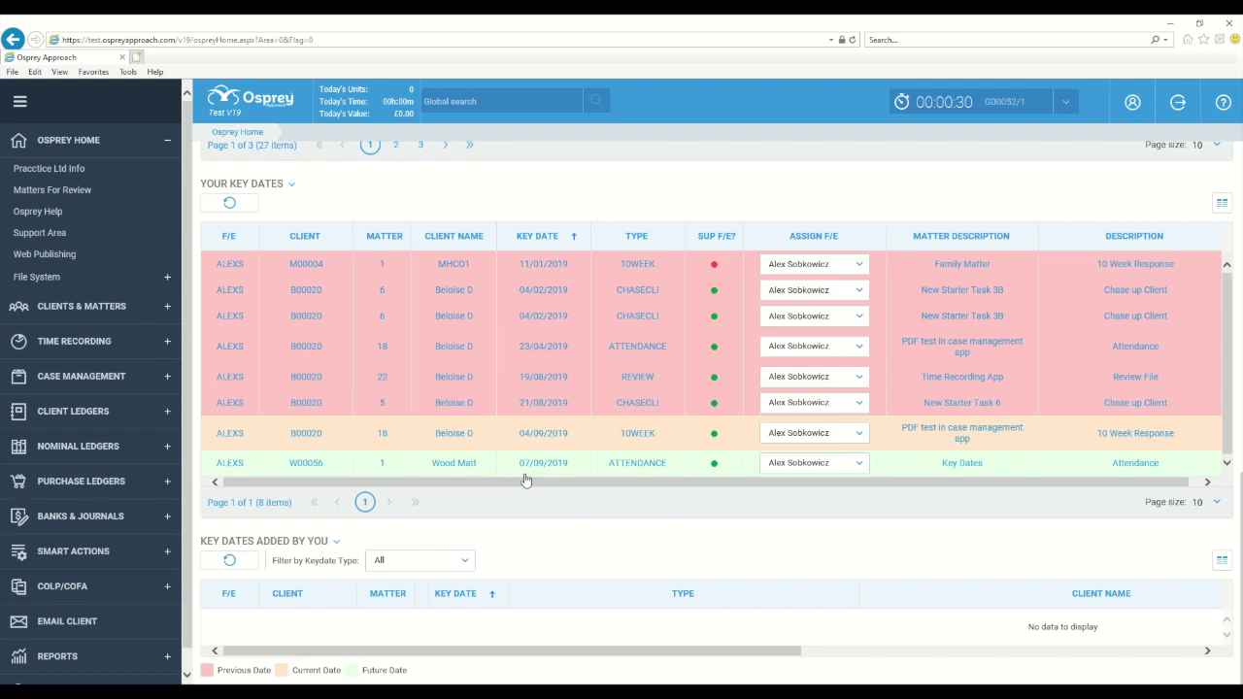
pyautogui.moveTo(537, 374)
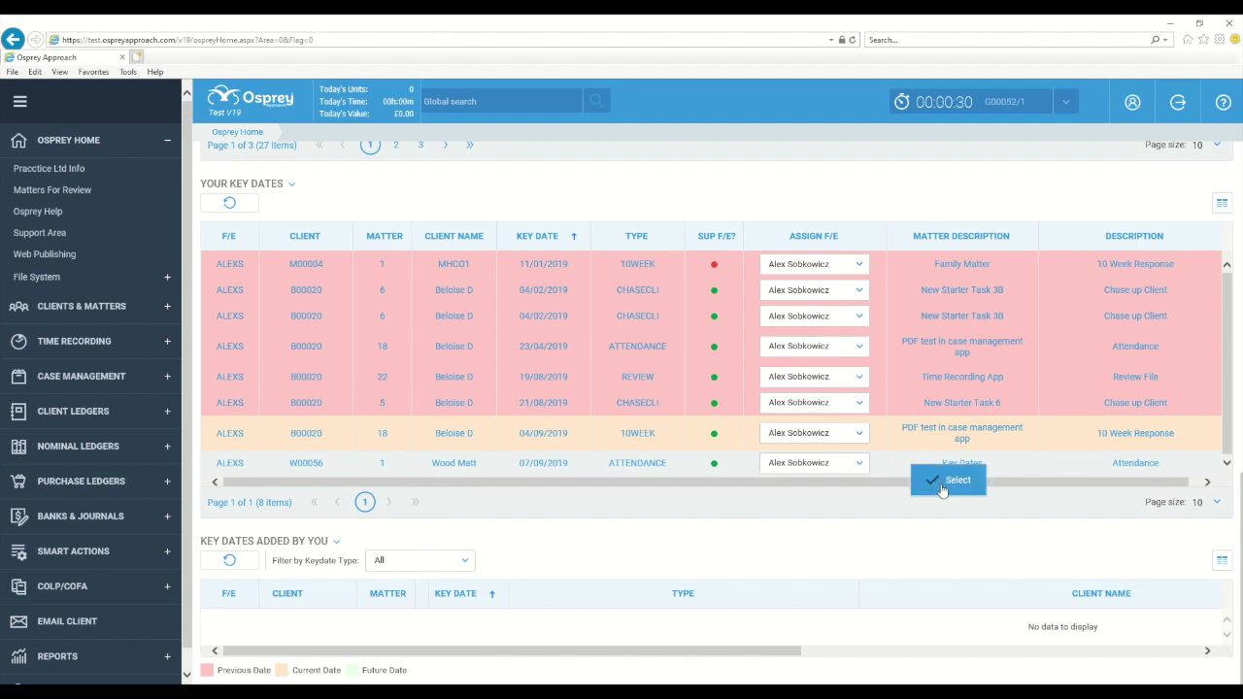
pyautogui.click(941, 482)
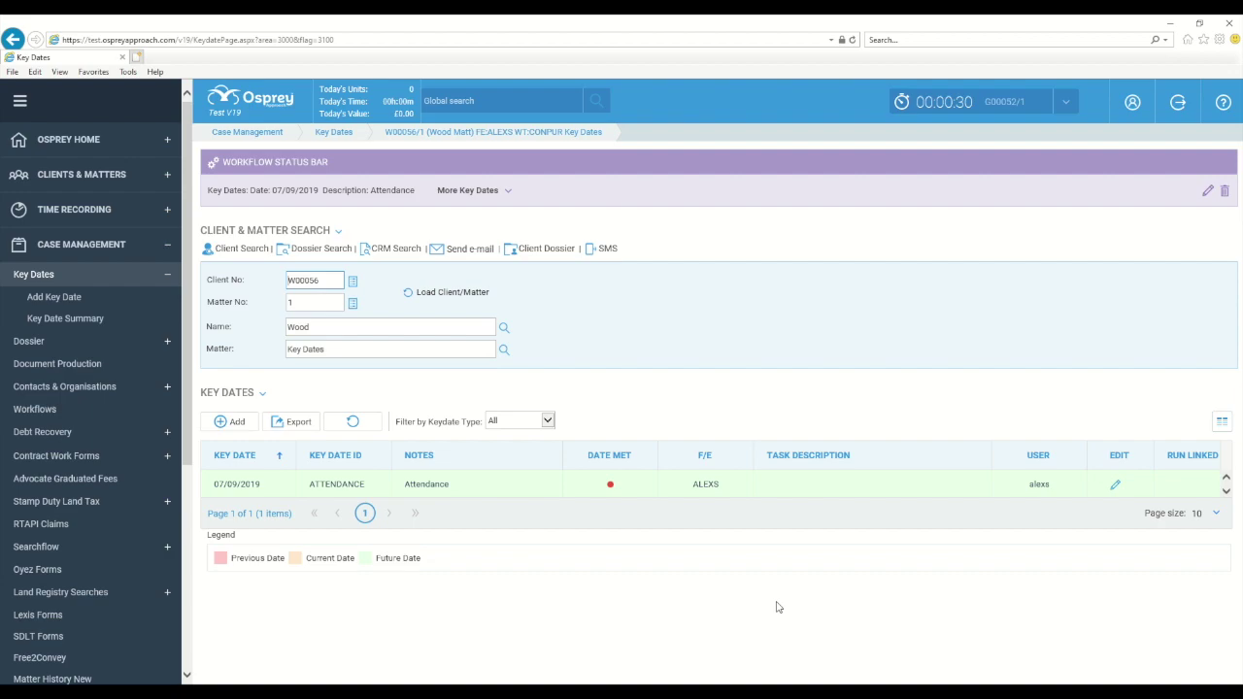
# Step: Check the key date type filter options and the export formats offered for the matter's key dates
pyautogui.click(550, 422)
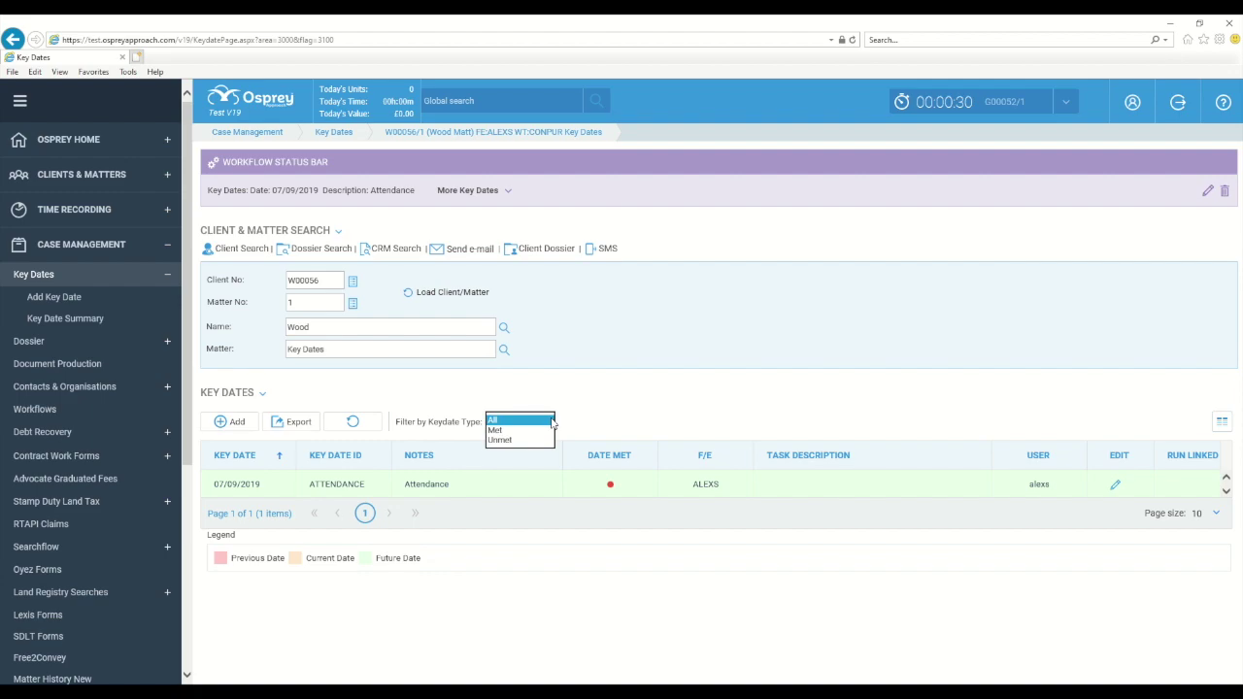
pyautogui.click(580, 414)
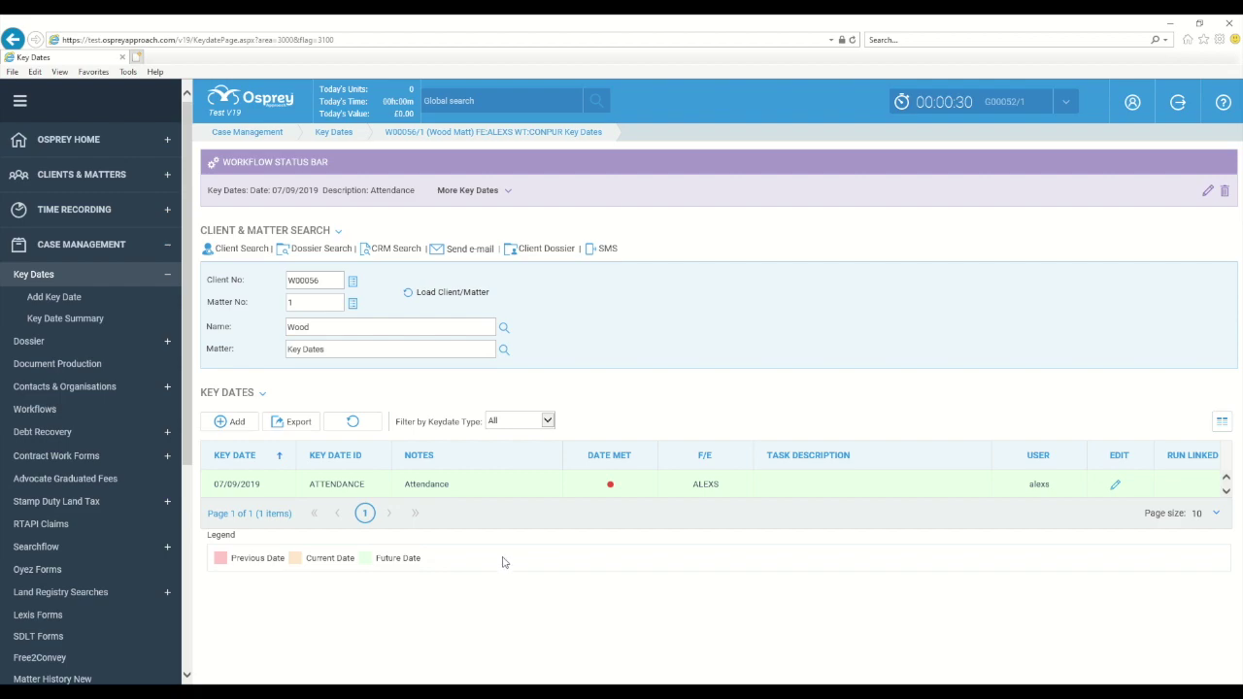
pyautogui.click(300, 430)
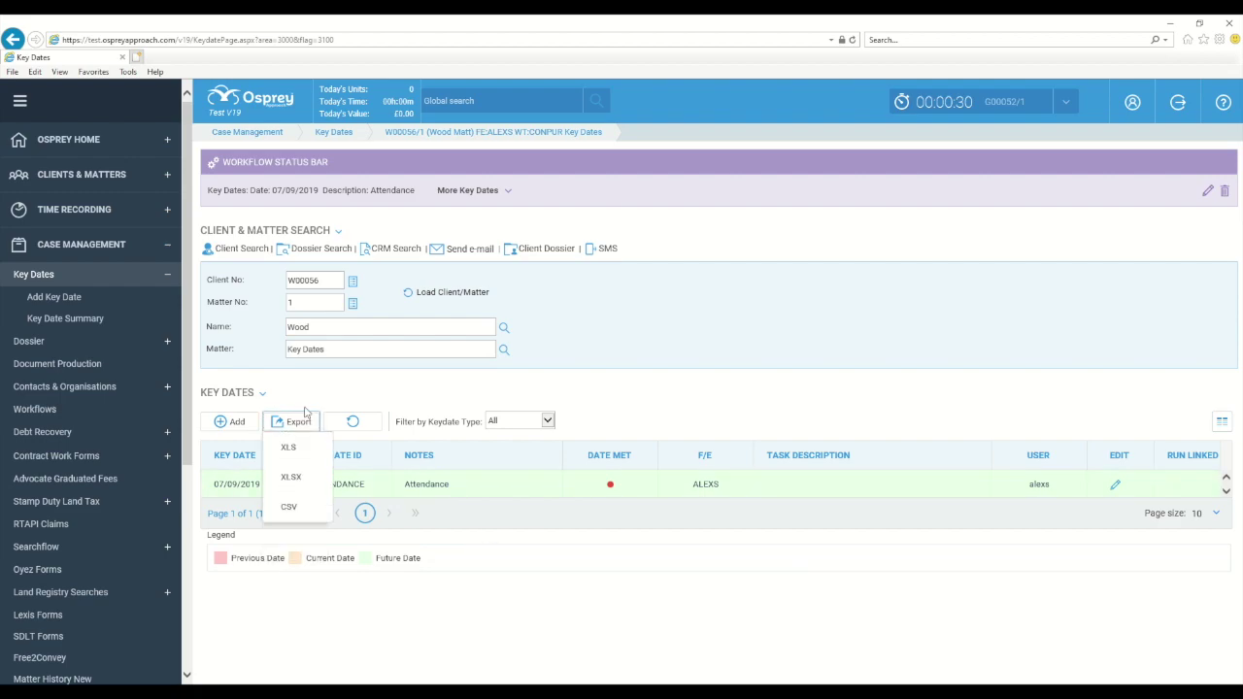
pyautogui.click(316, 398)
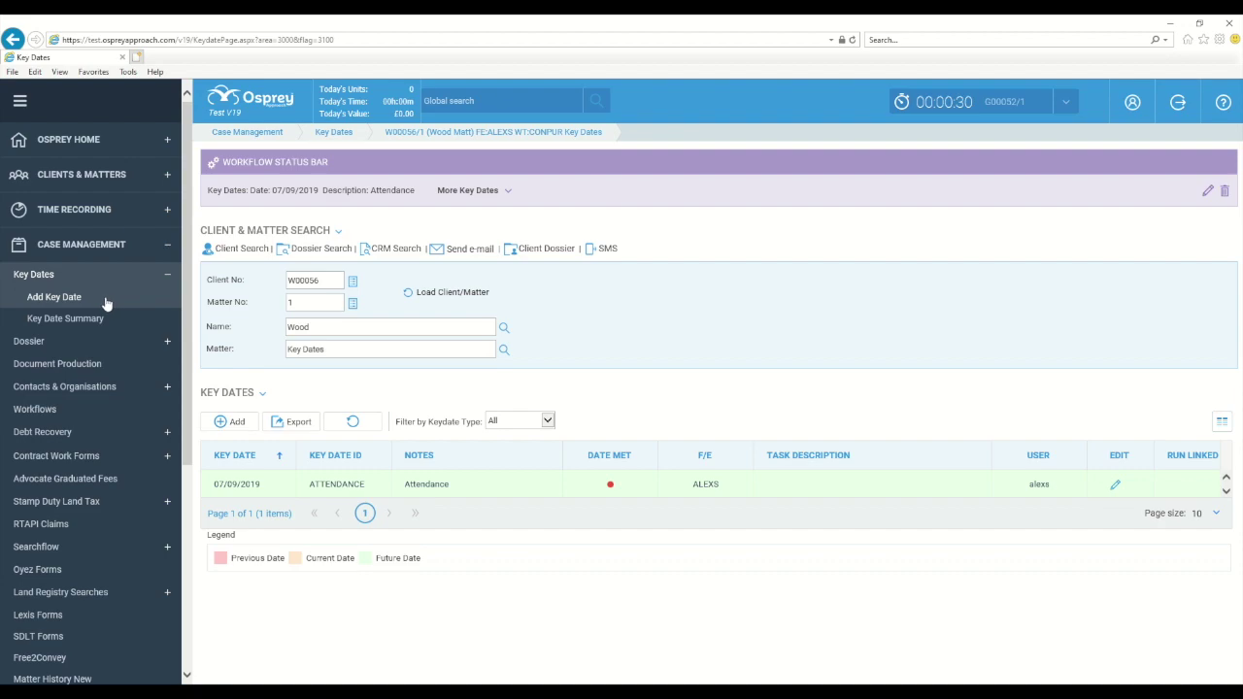
# Step: Start a new key date for the matter, keeping 04/09/2019 as its date and setting its type to ATTENDANCE
pyautogui.click(237, 424)
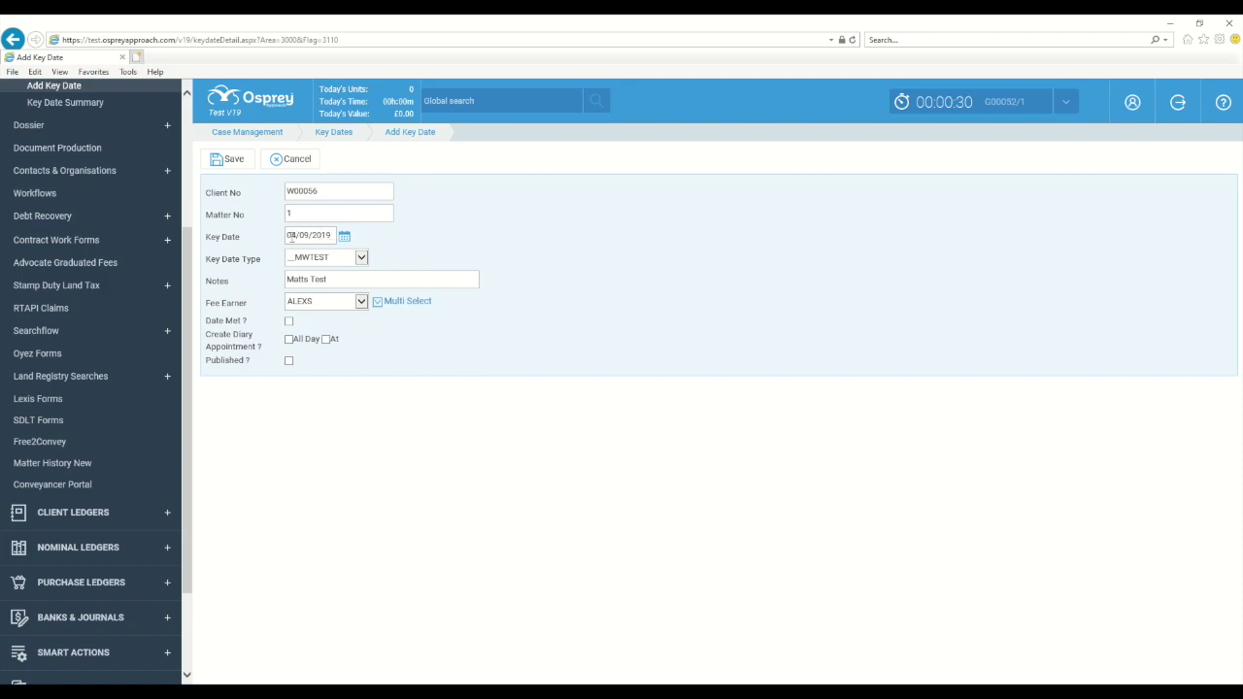
pyautogui.click(344, 236)
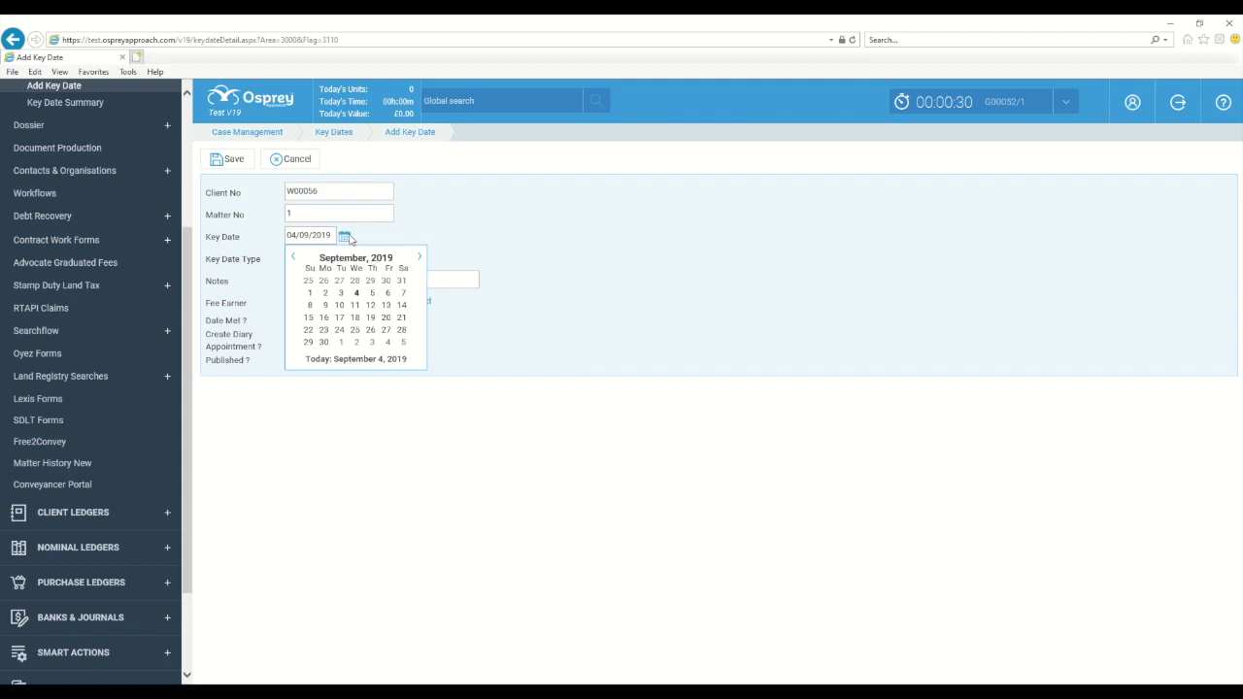
pyautogui.click(345, 237)
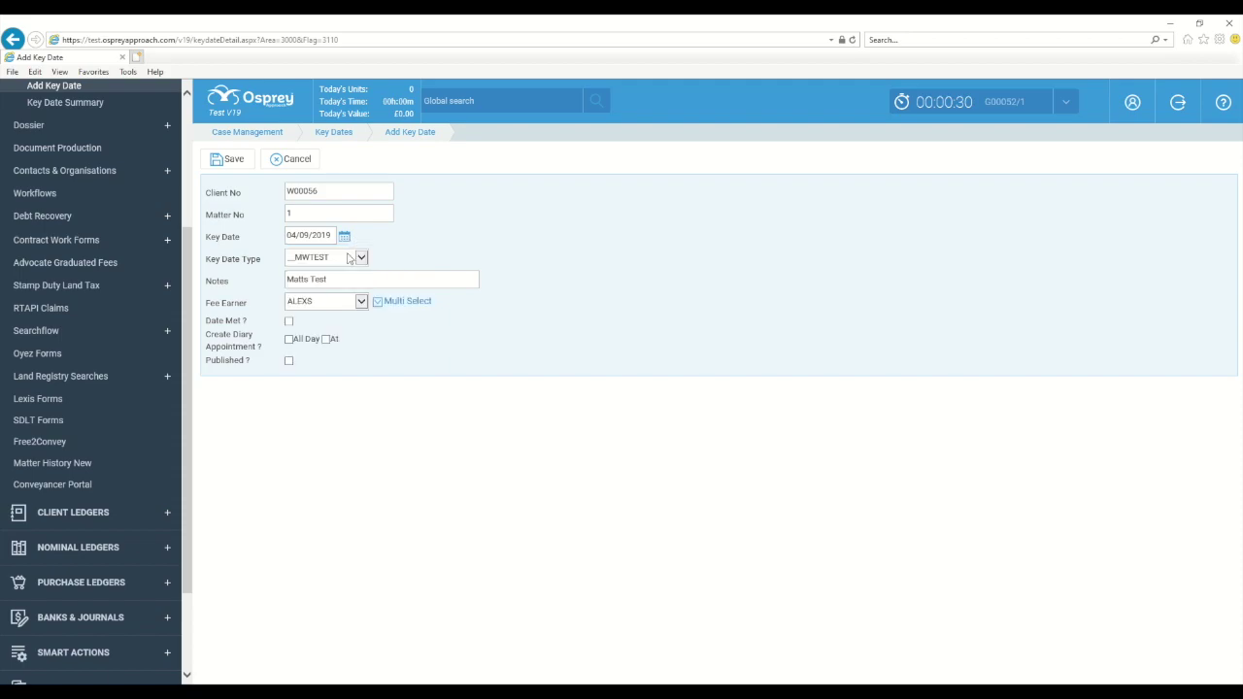
pyautogui.click(351, 258)
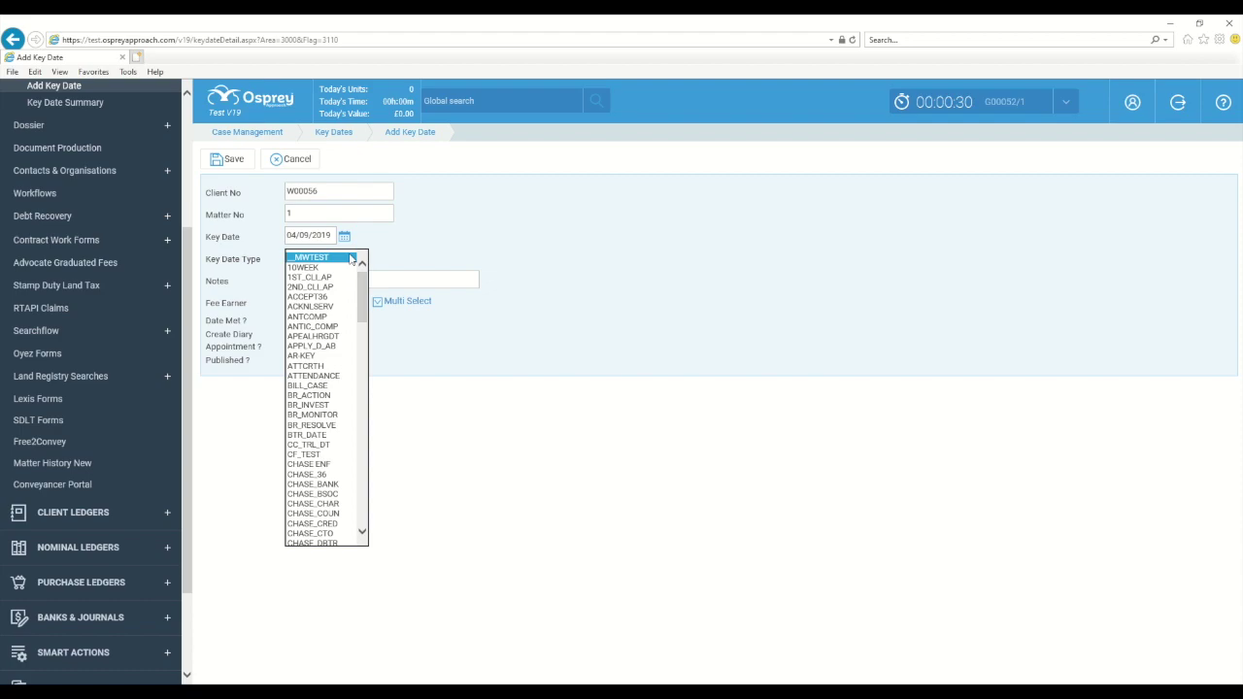
pyautogui.moveTo(366, 286)
pyautogui.mouseDown()
pyautogui.moveTo(366, 486)
pyautogui.moveTo(366, 274)
pyautogui.mouseUp()
pyautogui.click(335, 379)
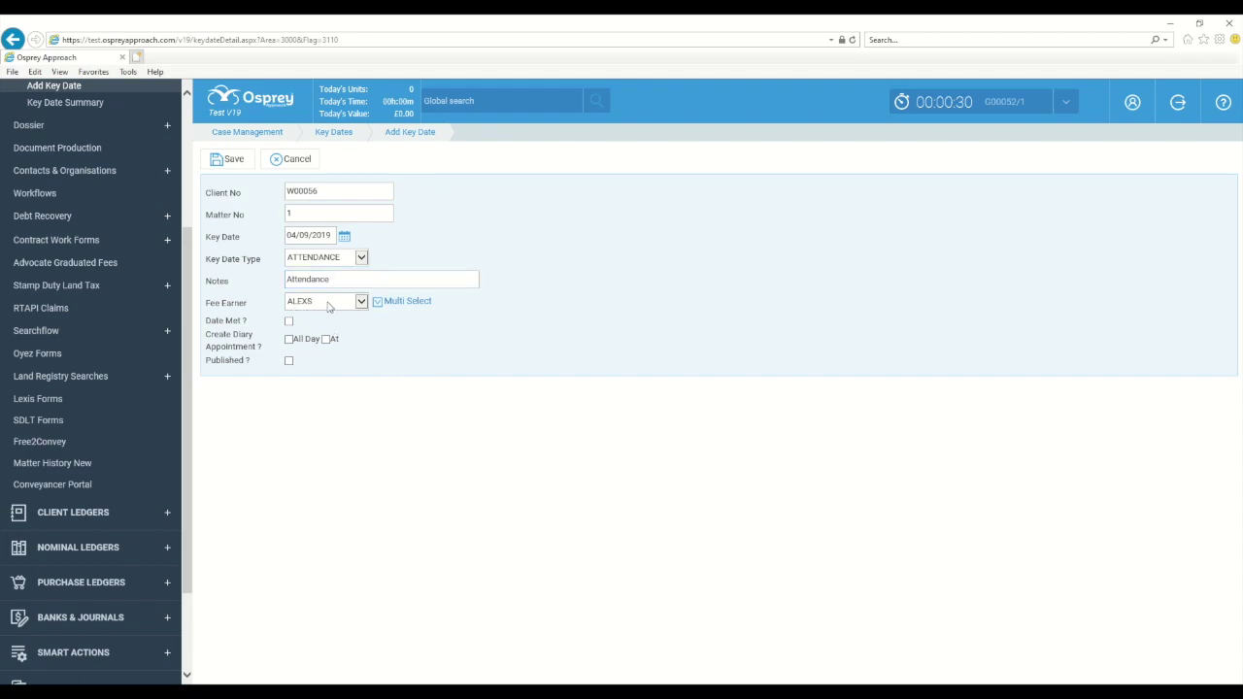
# Step: Review the fee earner choices for the new key date, keep the default fee earner, and save the entry
pyautogui.click(346, 306)
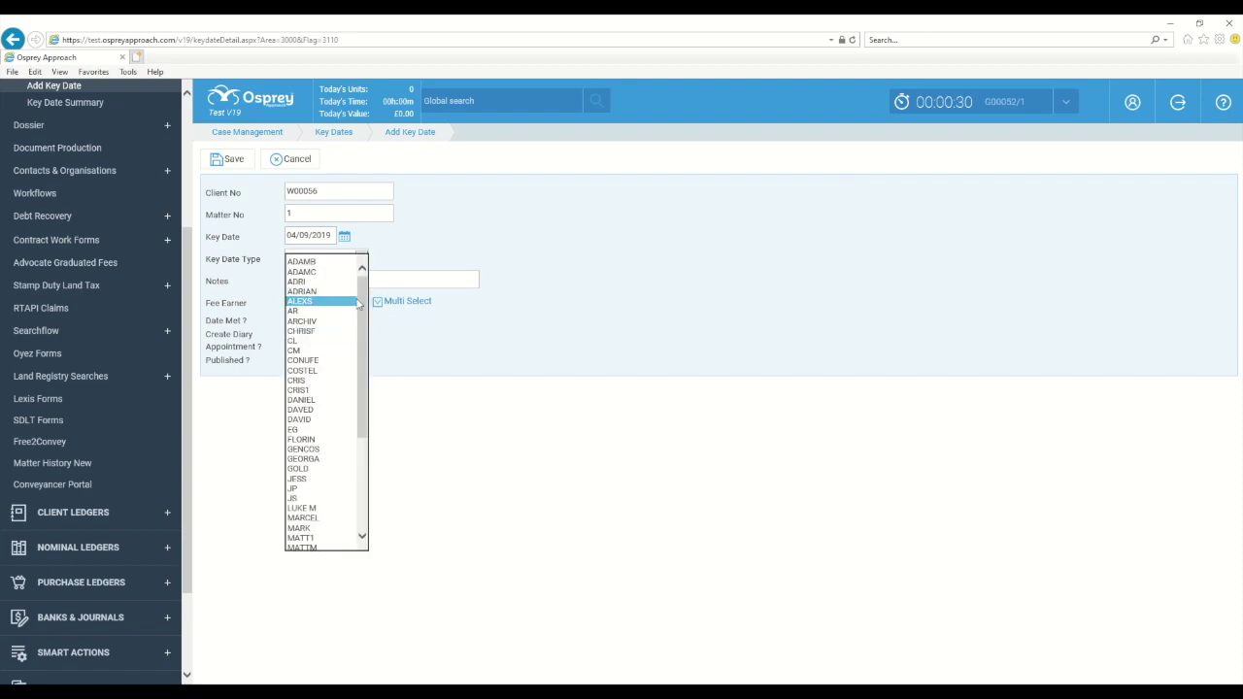
pyautogui.moveTo(361, 296); pyautogui.dragTo(324, 307)
pyautogui.click(324, 307)
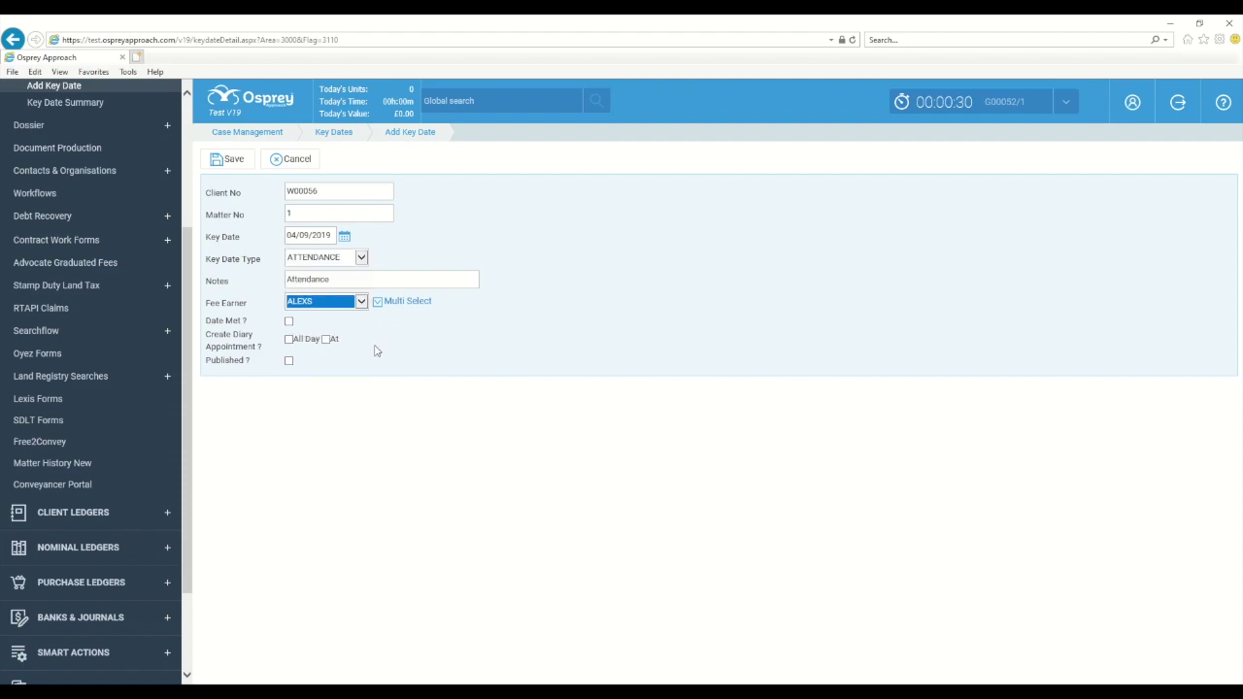
pyautogui.click(410, 303)
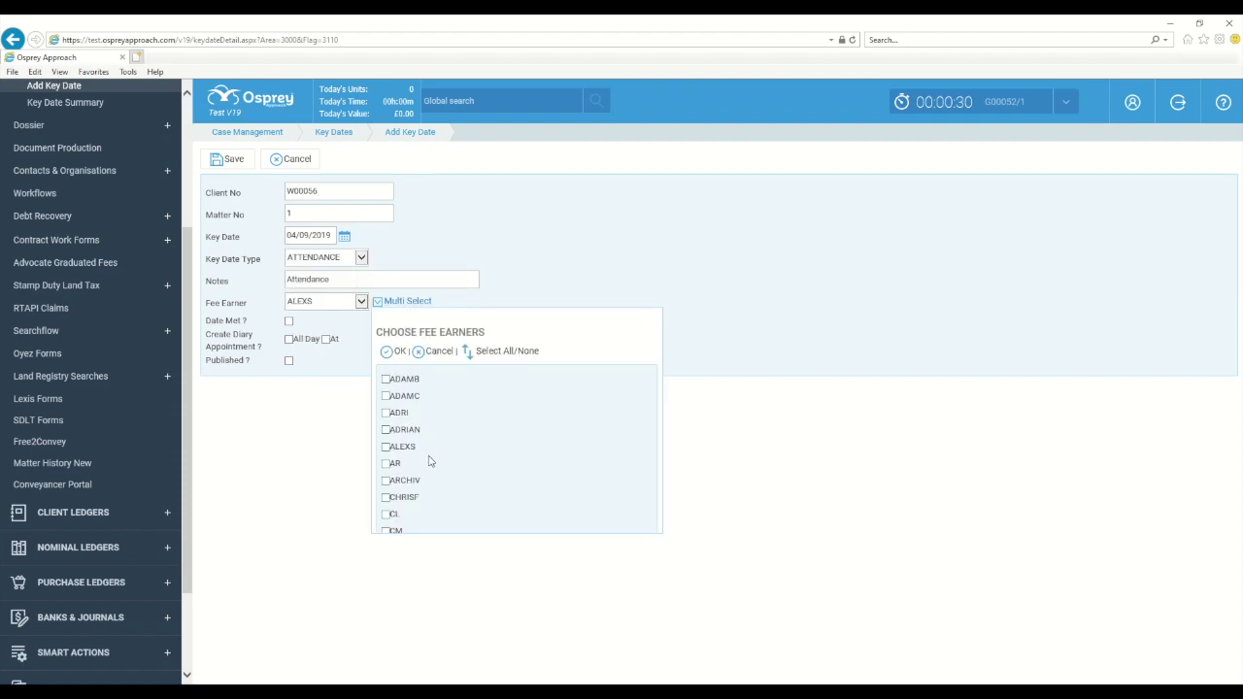
pyautogui.click(571, 301)
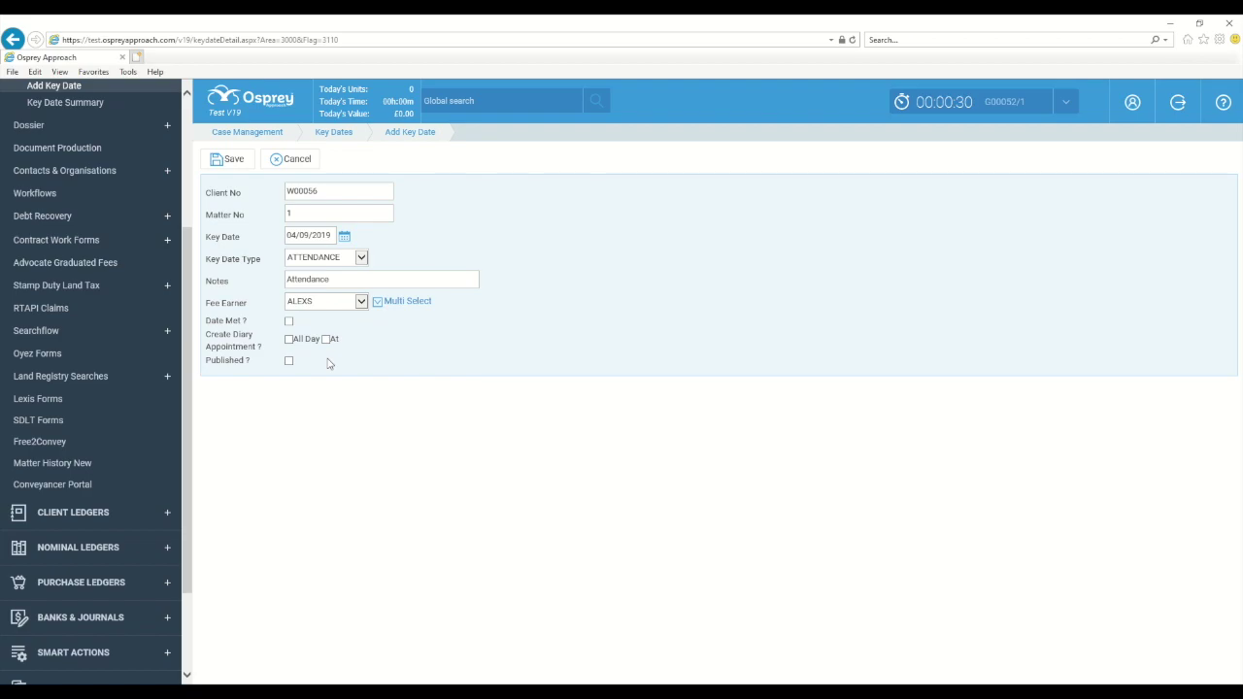
pyautogui.click(229, 161)
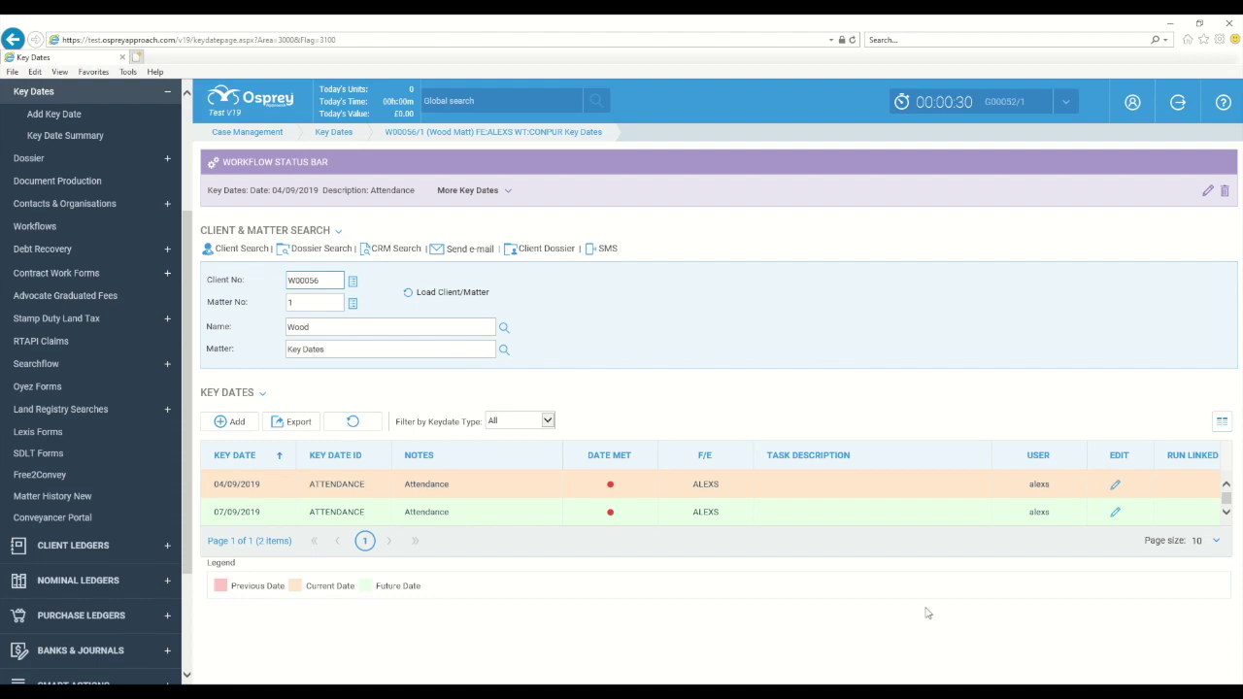
# Step: Reschedule the 04/09/2019 attendance key date to 11/09/2019 and mark the 07/09/2019 attendance key date as met
pyautogui.click(1117, 488)
pyautogui.click(1117, 485)
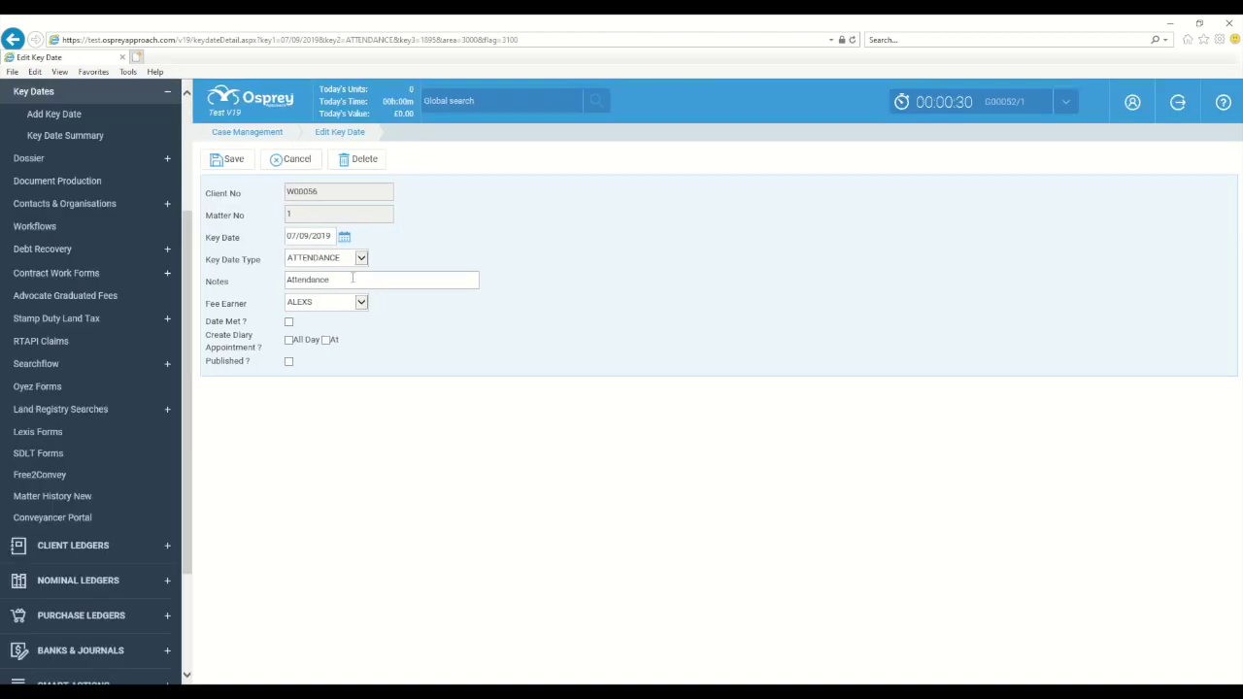
pyautogui.click(290, 322)
pyautogui.click(230, 160)
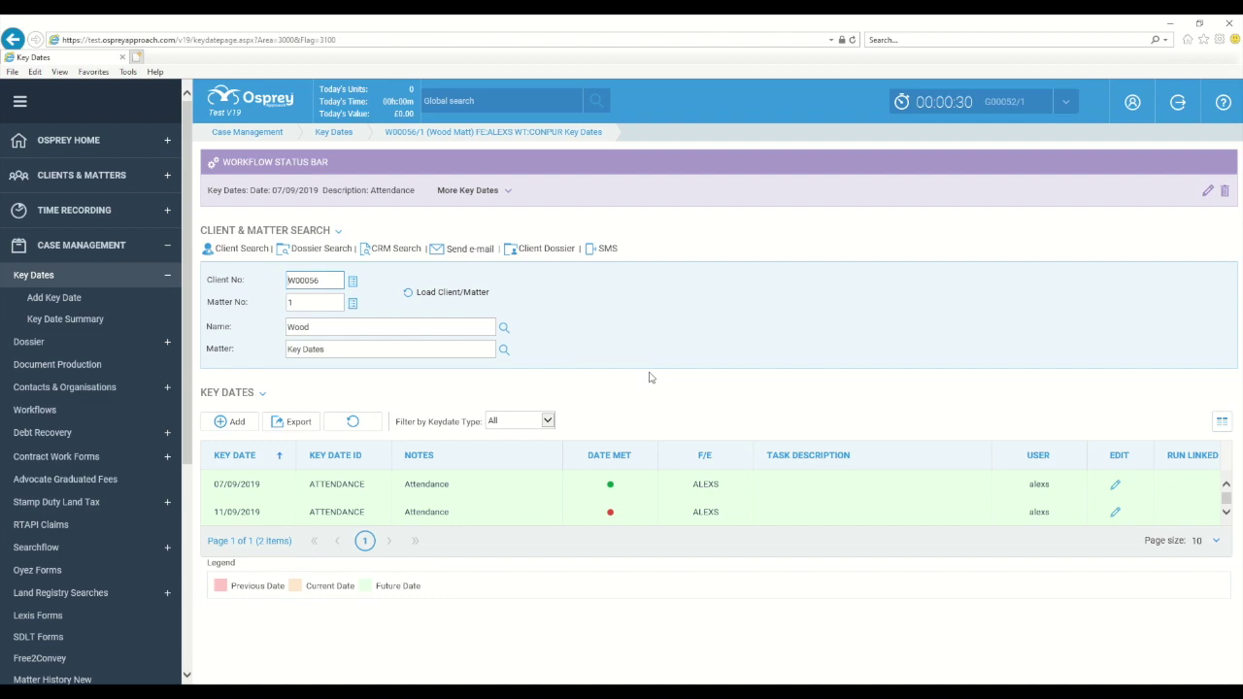
# Step: Open the Key Date Summary and try filtering it to unmet key dates
pyautogui.click(107, 321)
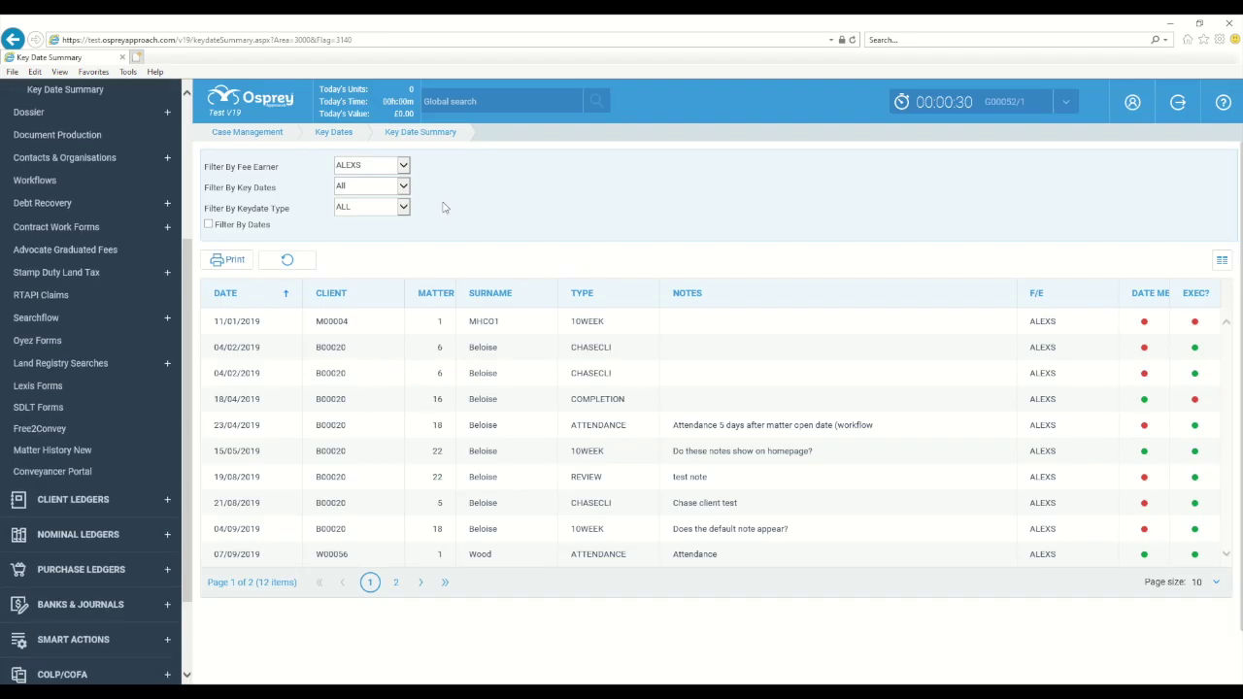
pyautogui.click(388, 188)
pyautogui.click(364, 212)
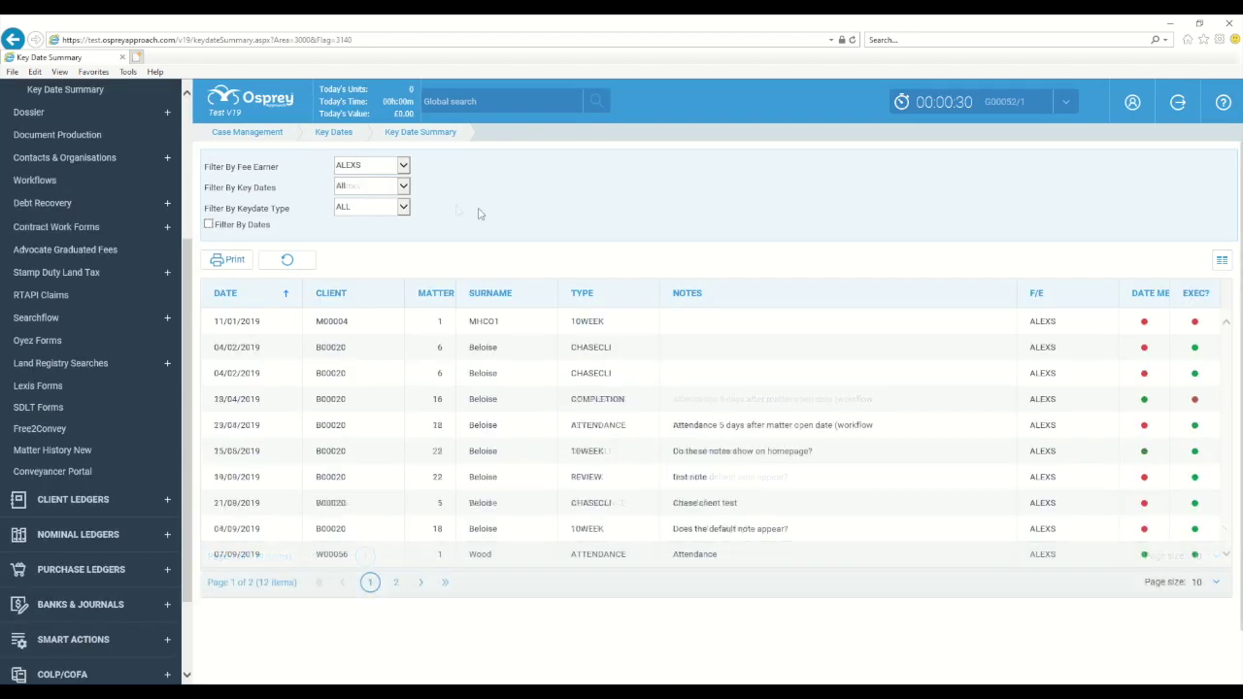
# Step: Filter the Key Date Summary by dates from 18/09/2019 to 25/09/2019 and refresh the list
pyautogui.click(209, 225)
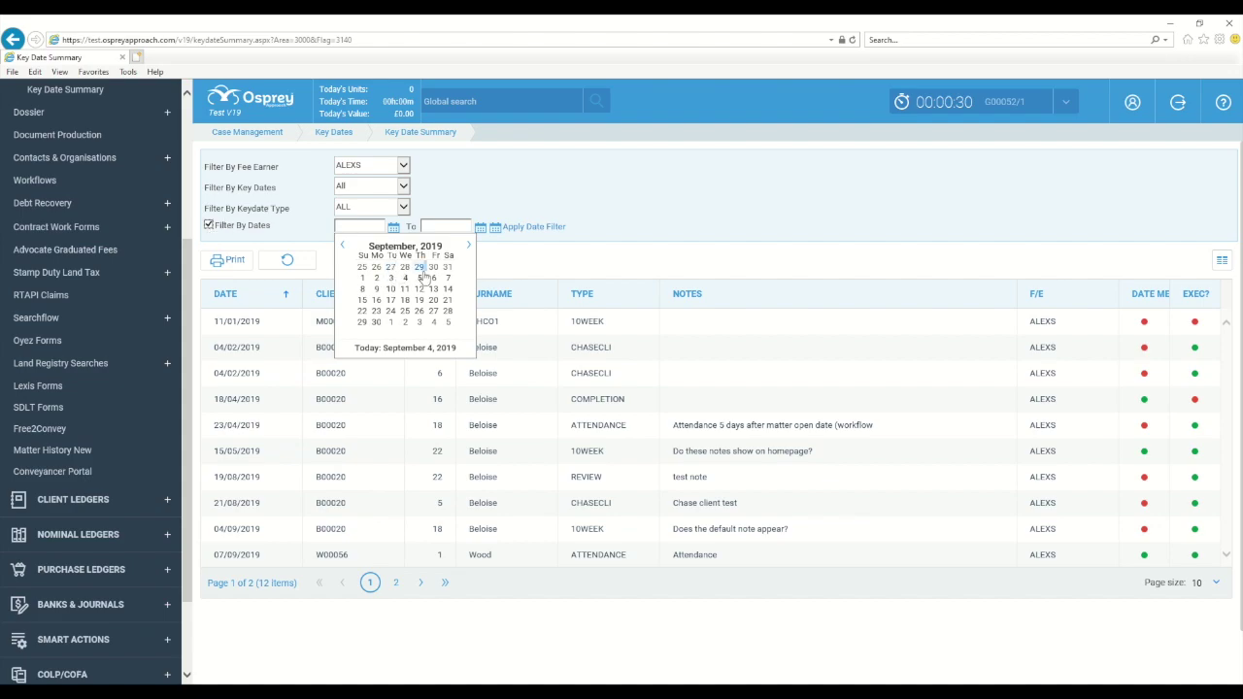
pyautogui.click(405, 301)
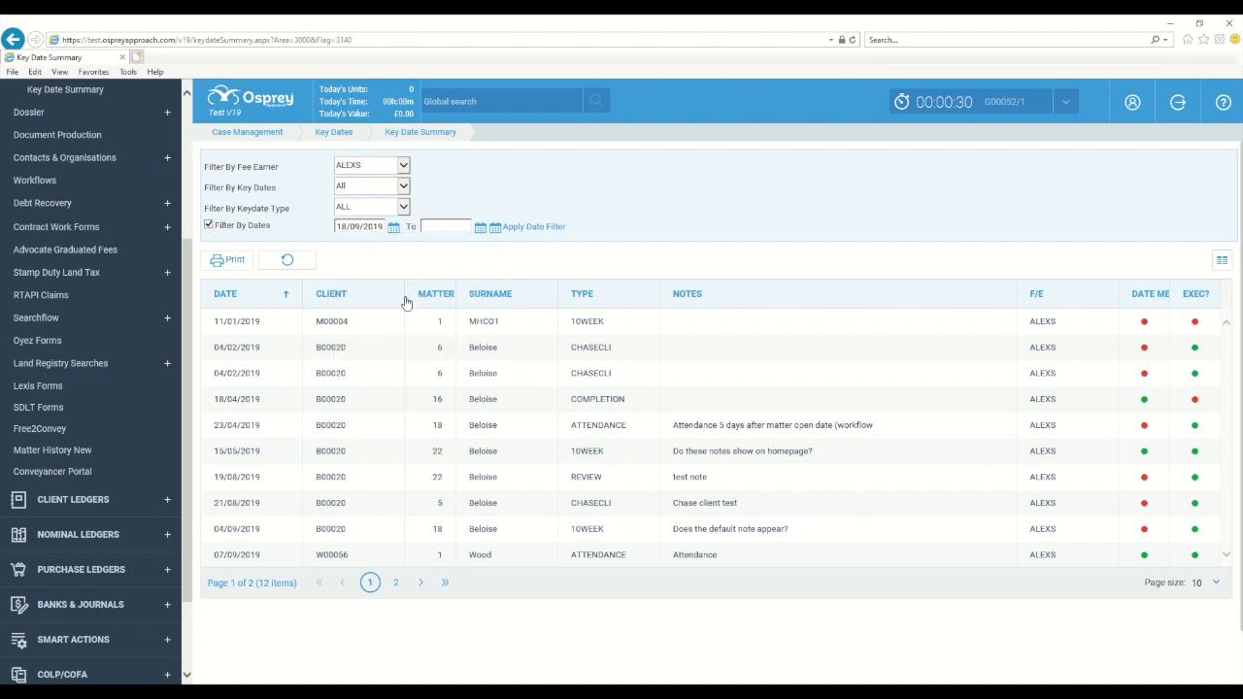
pyautogui.click(480, 227)
pyautogui.click(491, 311)
pyautogui.click(288, 259)
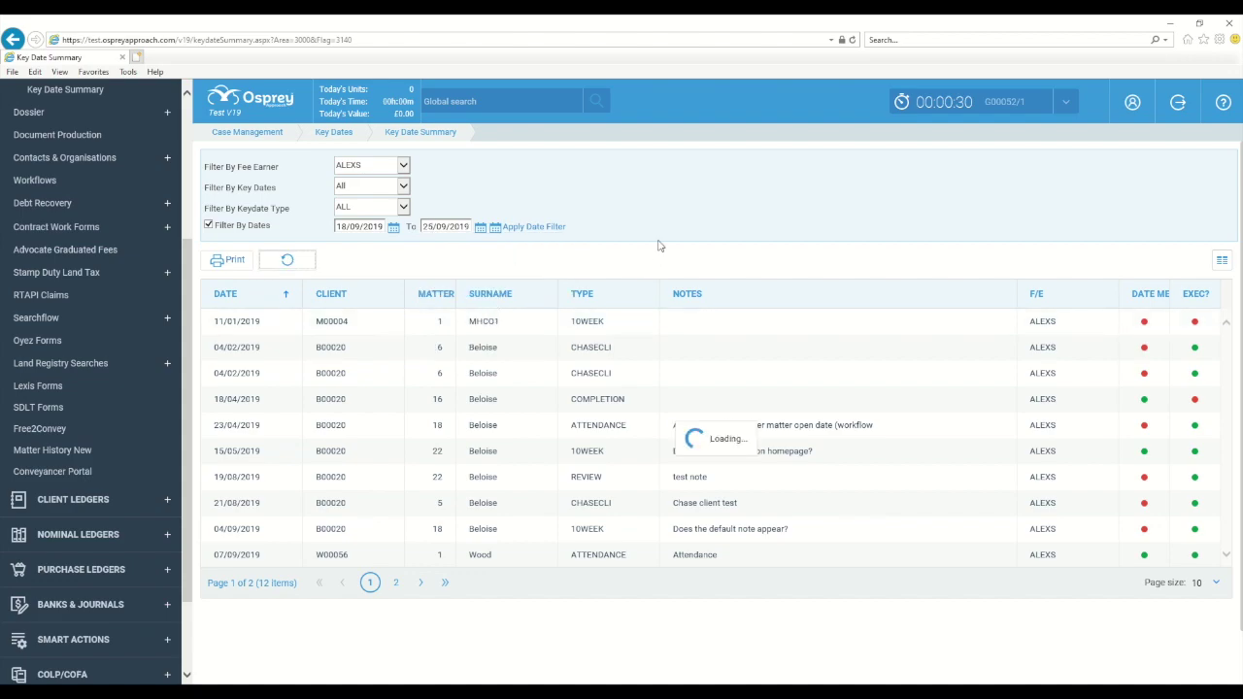